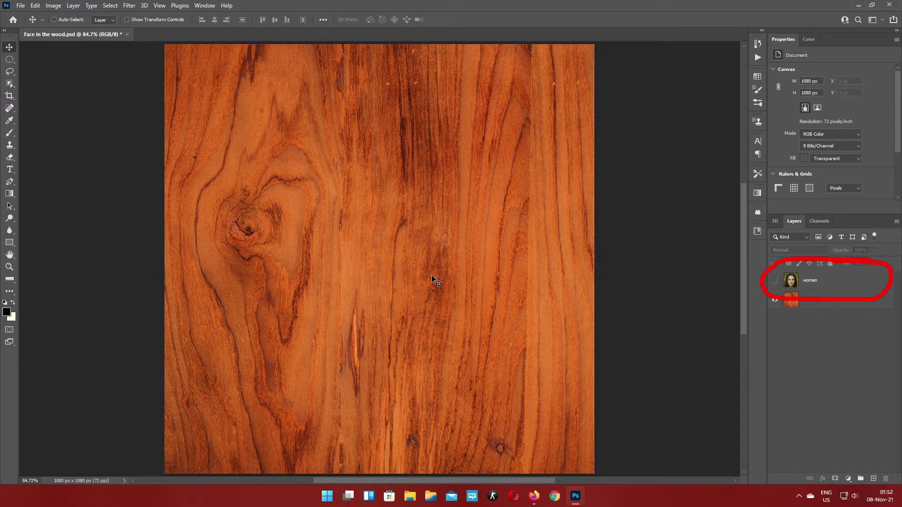
- Show the woman layer and mask it to a freehand Lasso outline around her head and hair, down to the canvas bottom edge
left_click(790, 280)
left_click(774, 281)
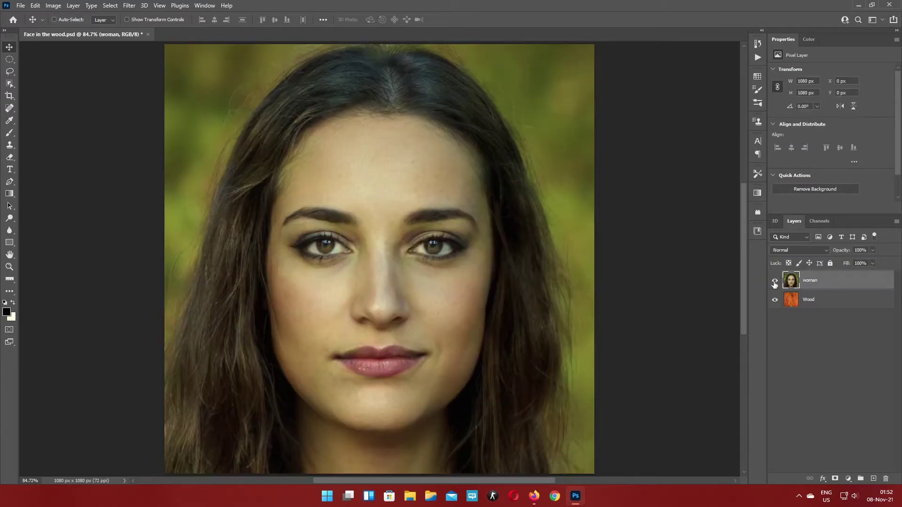
left_click(9, 72)
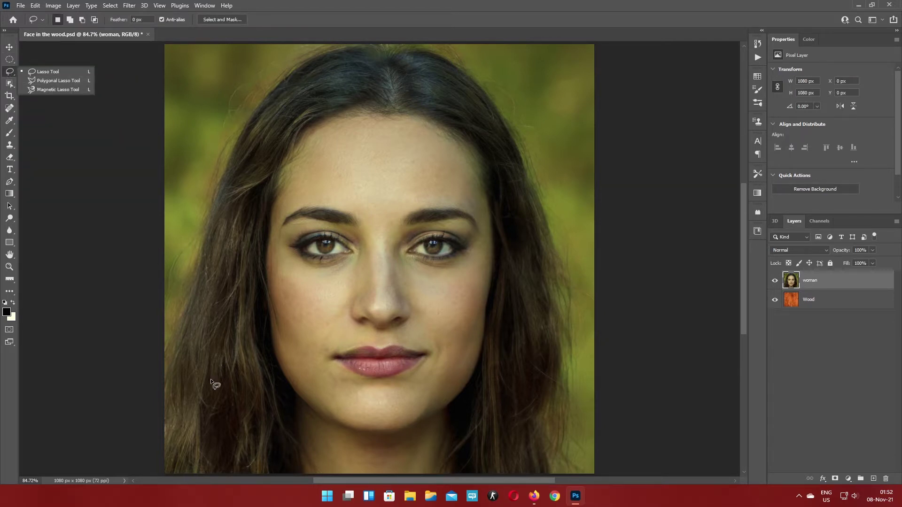
left_click(166, 473)
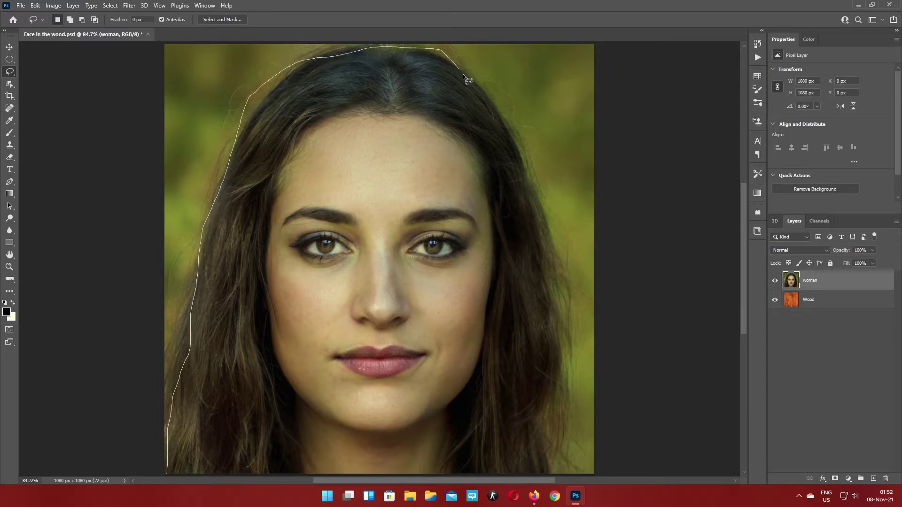
mouse_move(559, 292)
left_mouse_down()
mouse_move(558, 472)
mouse_move(412, 487)
mouse_move(300, 481)
left_mouse_up()
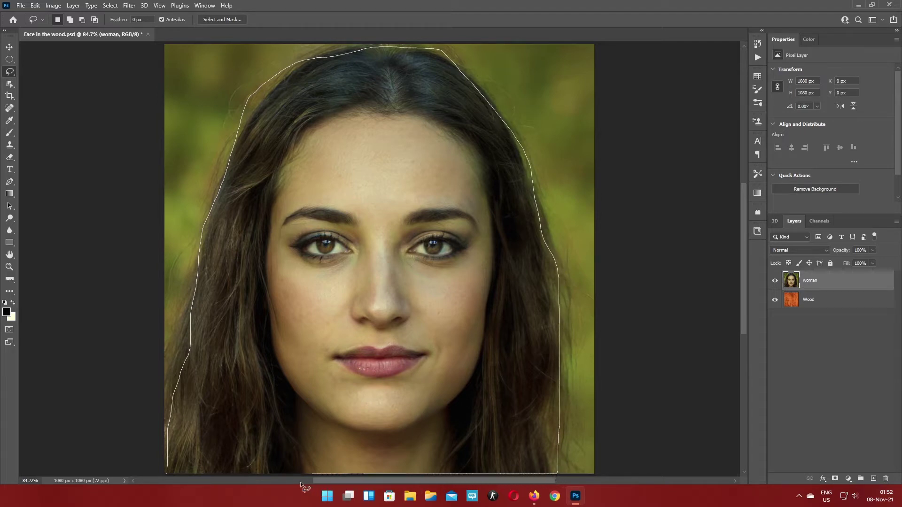
left_click_drag(192, 477, 164, 476)
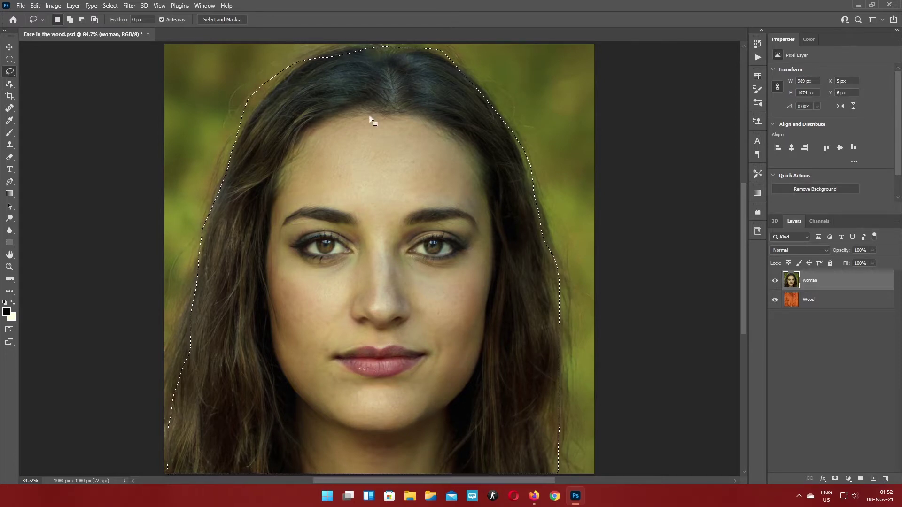
left_click(834, 479)
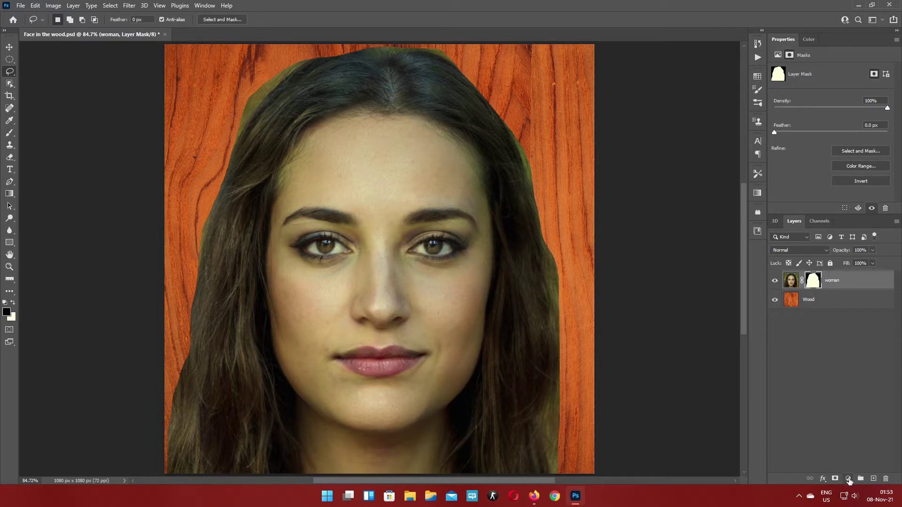
- Add a Black & White adjustment layer with default settings above the woman layer and merge the two layers
left_click(848, 478)
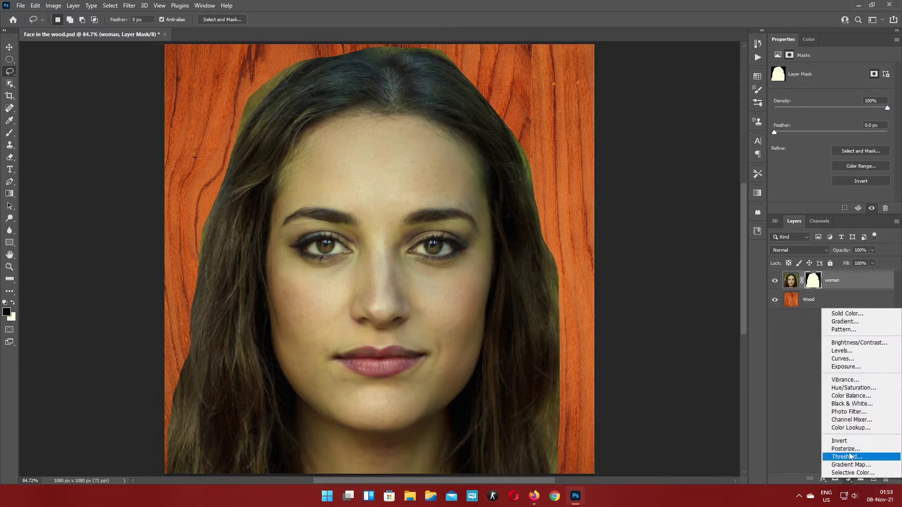
left_click(851, 404)
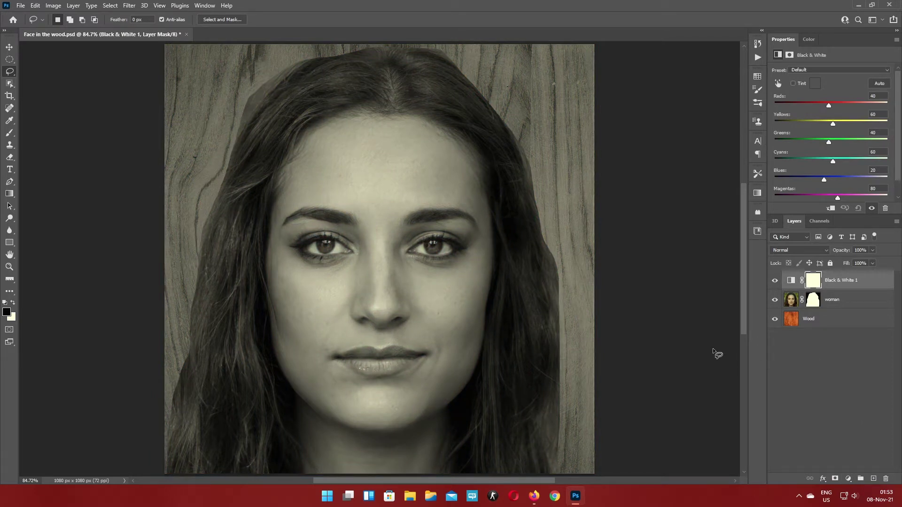
left_click(847, 302, "shift")
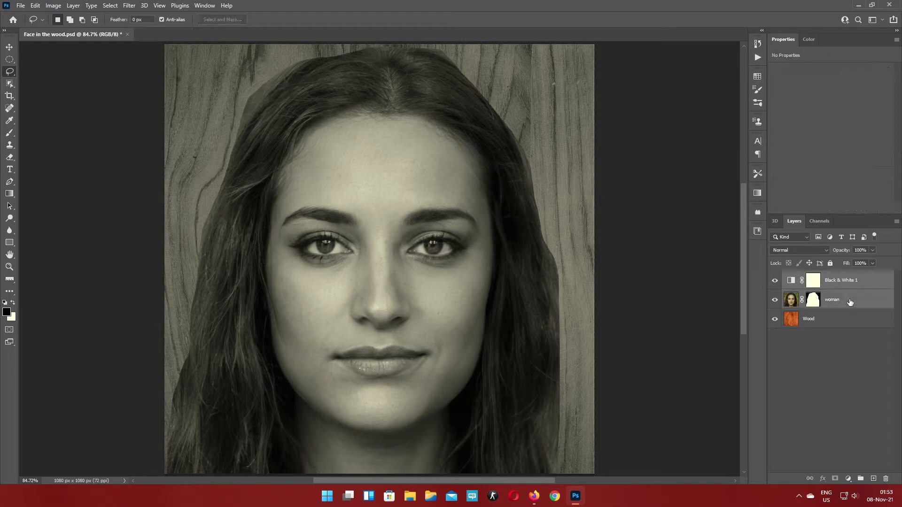
key("ctrl+e")
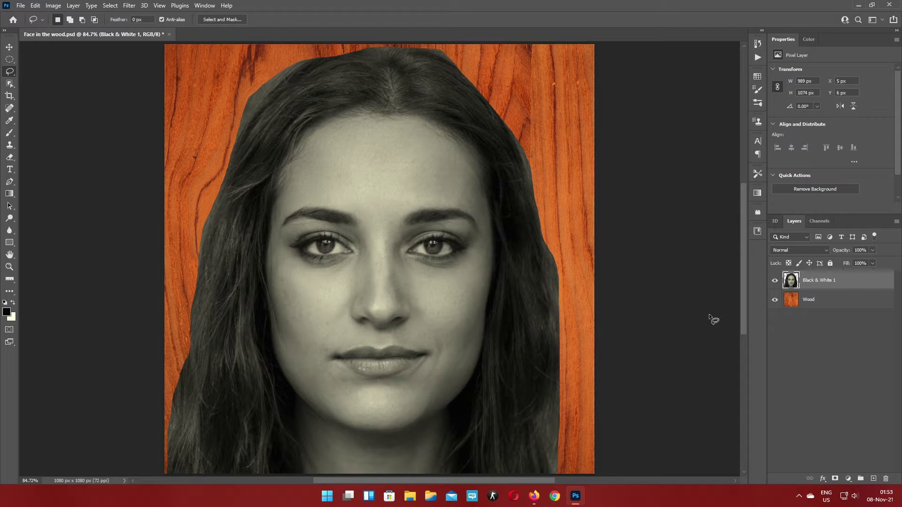
- Apply the Stamp sketch filter to the merged portrait layer with Light/Dark Balance 10 and Smoothness 1
left_click(129, 5)
left_click(148, 58)
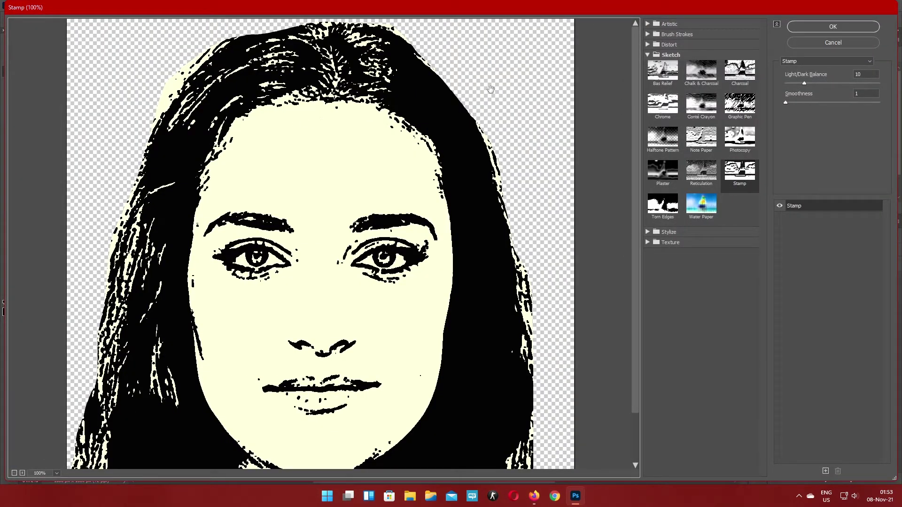
left_click(647, 56)
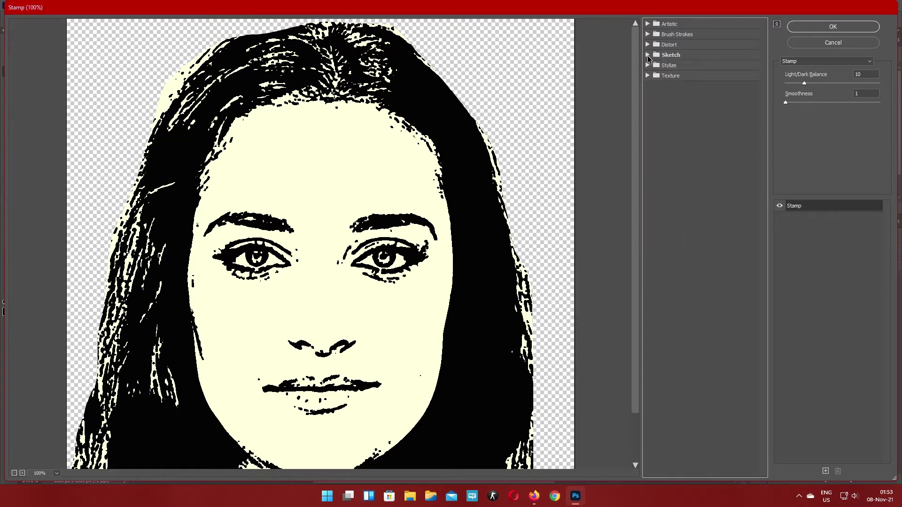
left_click(648, 56)
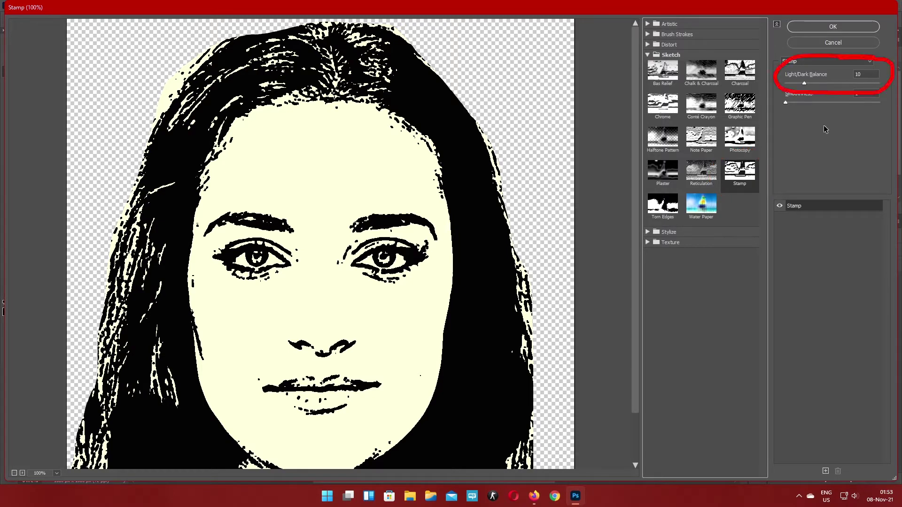
double_click(857, 74)
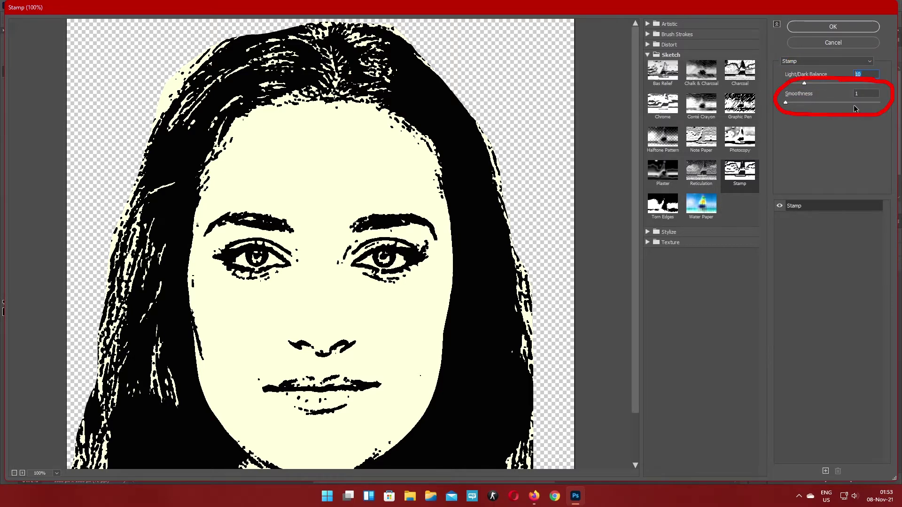
key("Tab")
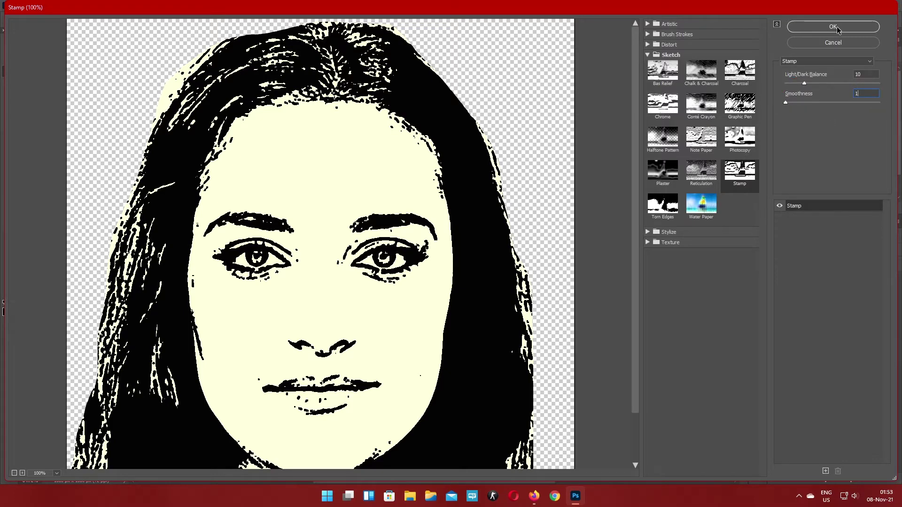
left_click(835, 27)
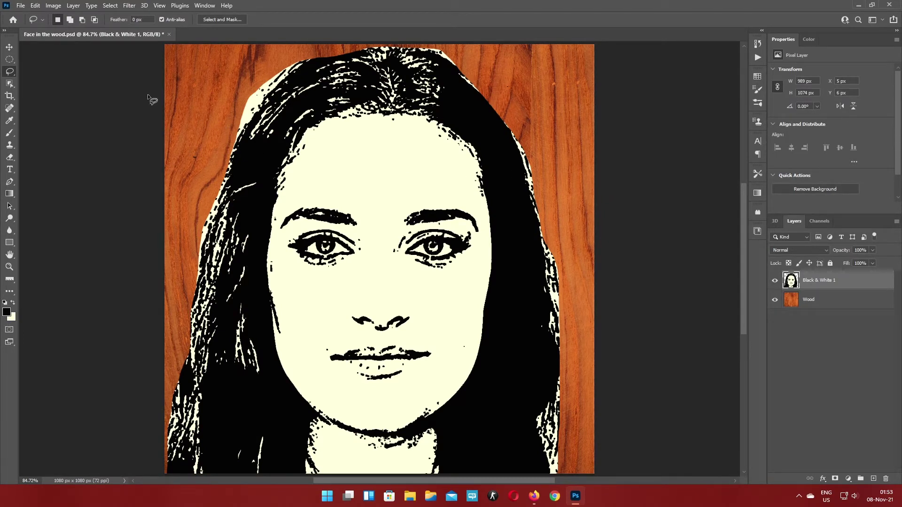
- Select the image's shadows with Color Range, using Fuzziness 39% and Range 99
left_click(109, 6)
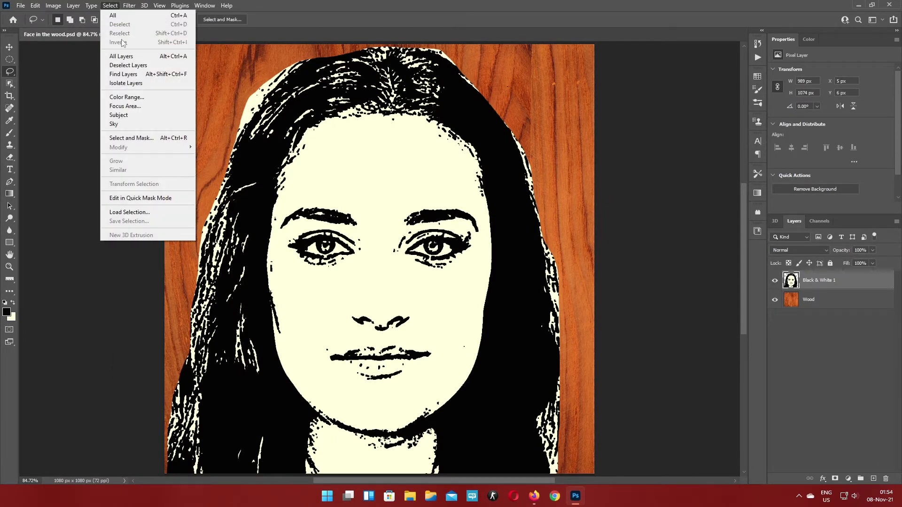
left_click(126, 97)
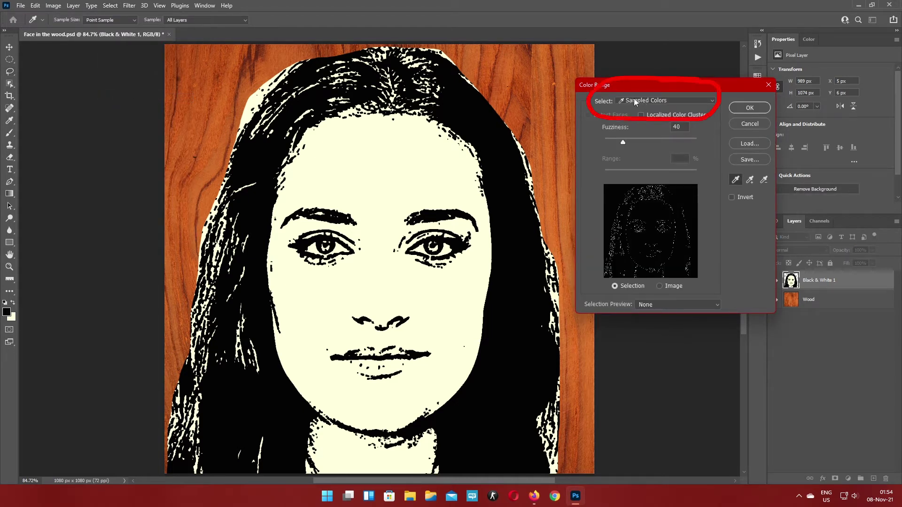
left_click(663, 101)
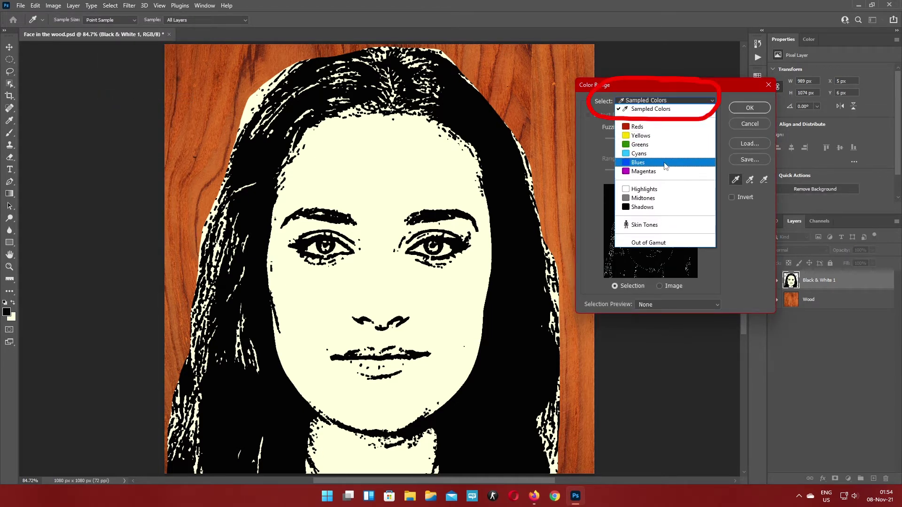
left_click(642, 207)
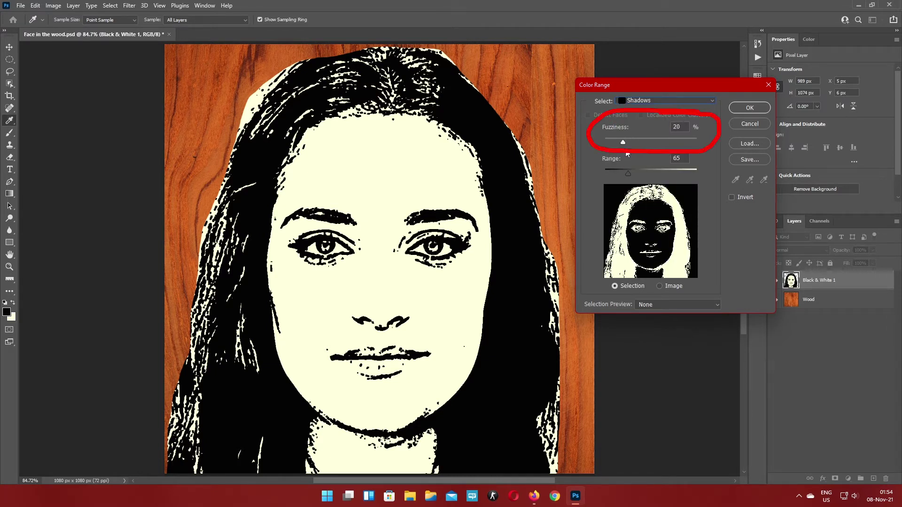
left_click_drag(622, 144, 641, 144)
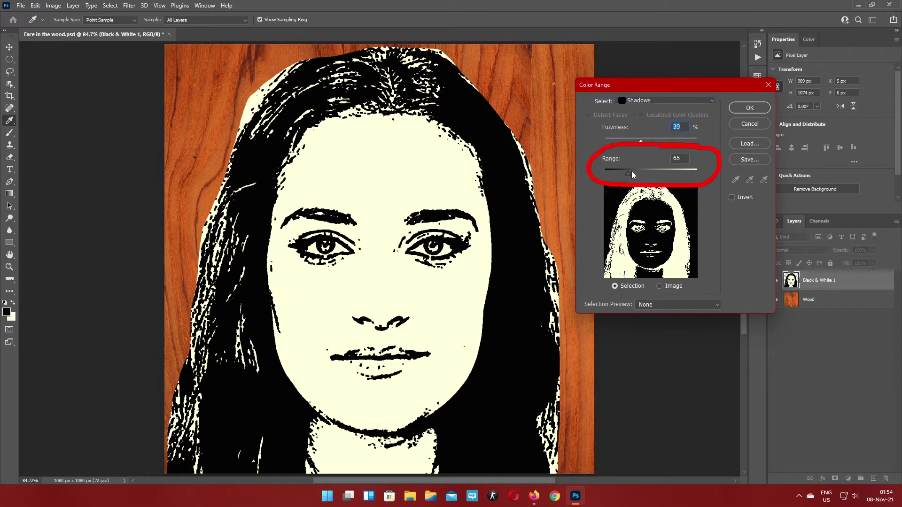
left_click_drag(628, 173, 639, 175)
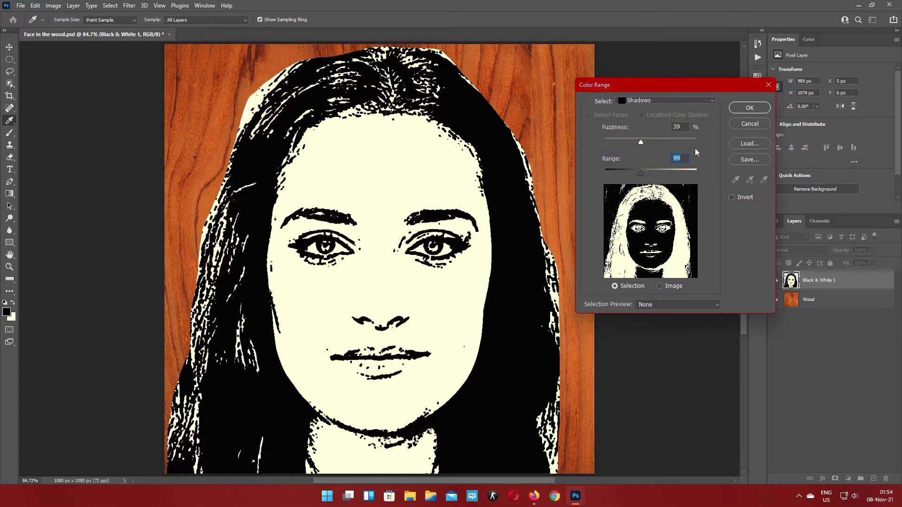
left_click(750, 108)
key("l")
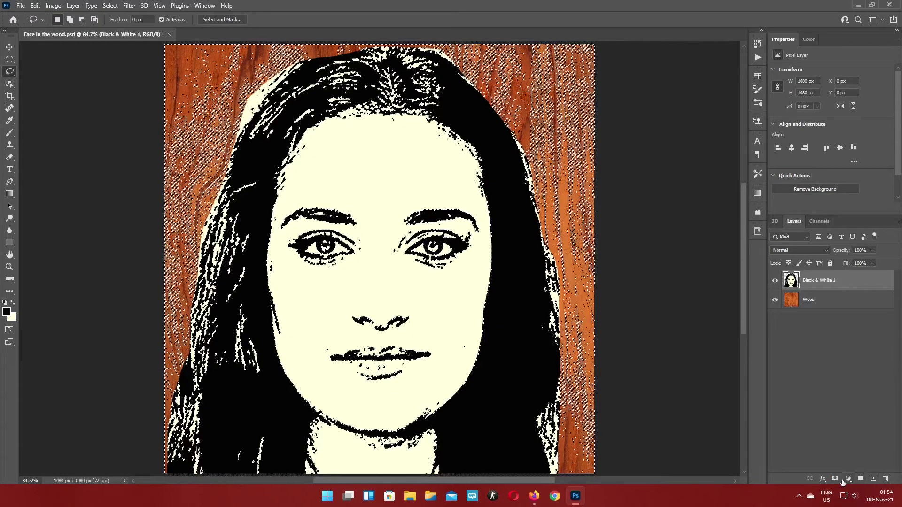
- Mask the stamped portrait layer to the shadow selection and convert the layer to a smart object
left_click(835, 478)
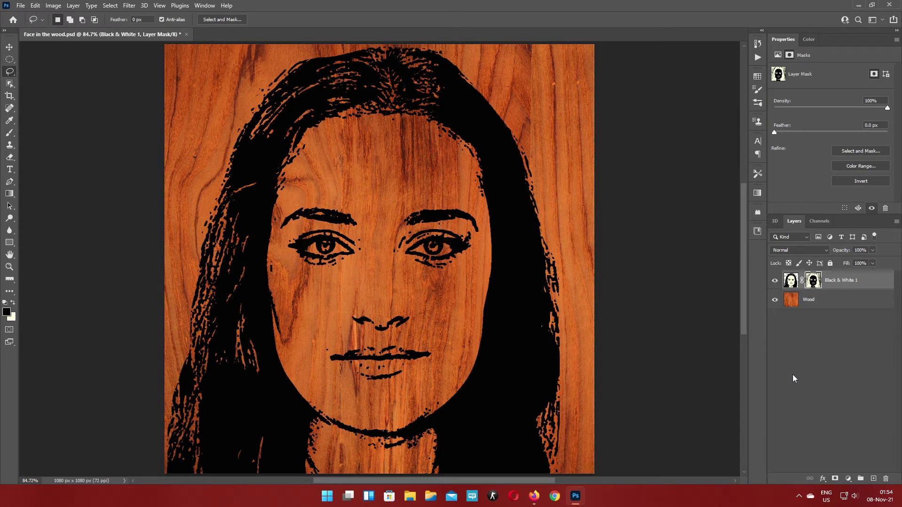
right_click(867, 281)
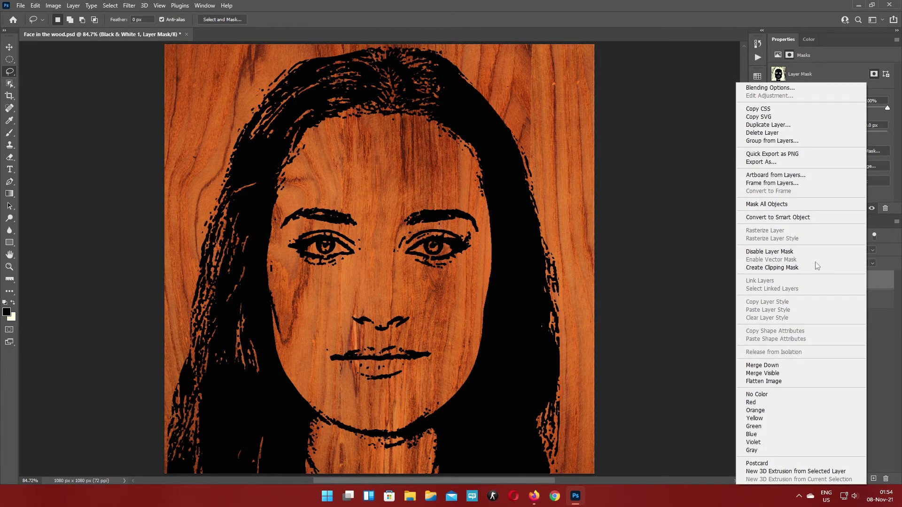
left_click(792, 221)
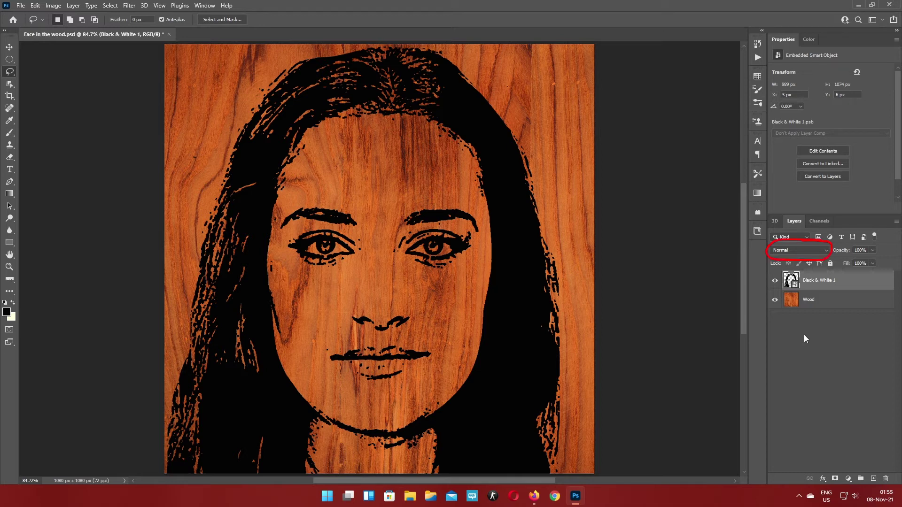
- Set the portrait layer to Soft Light and add a Down Inner Bevel: depth 100%, size 3 px, angle 60°, altitude 16°, Gaussian gloss contour
left_click(791, 250)
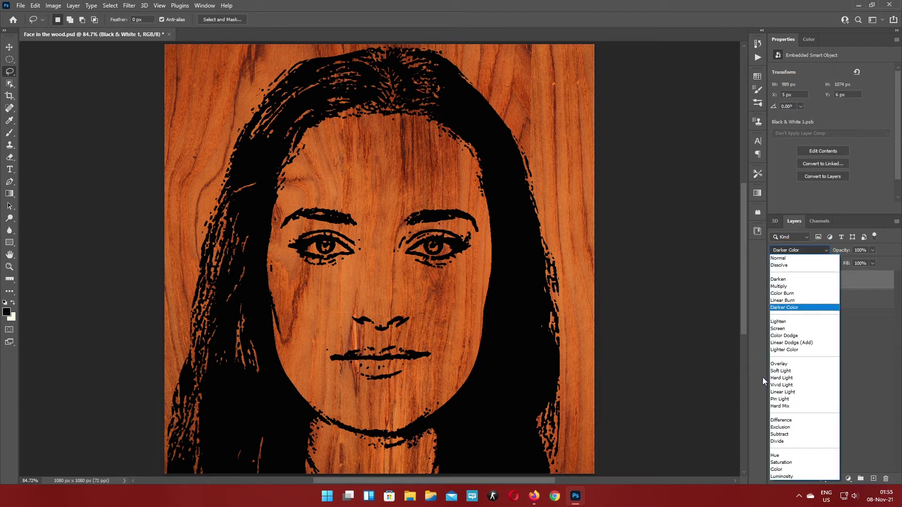
left_click(784, 371)
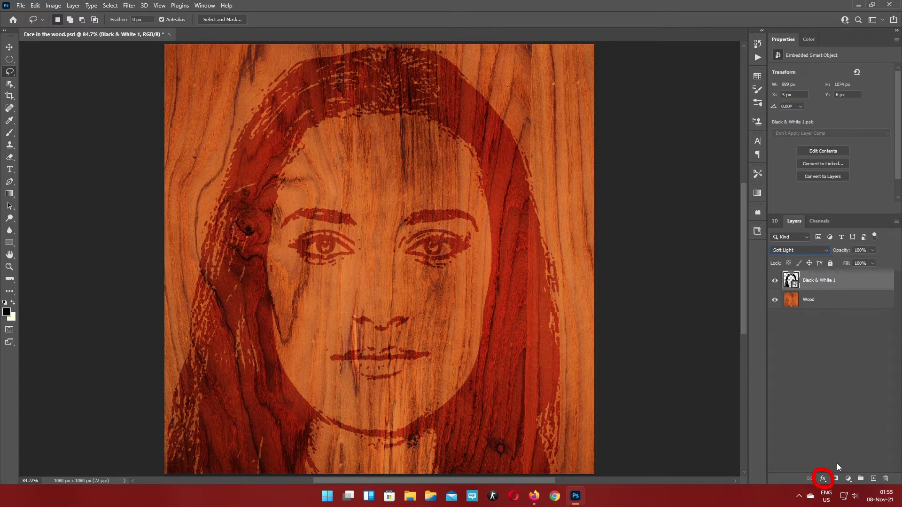
left_click(822, 479)
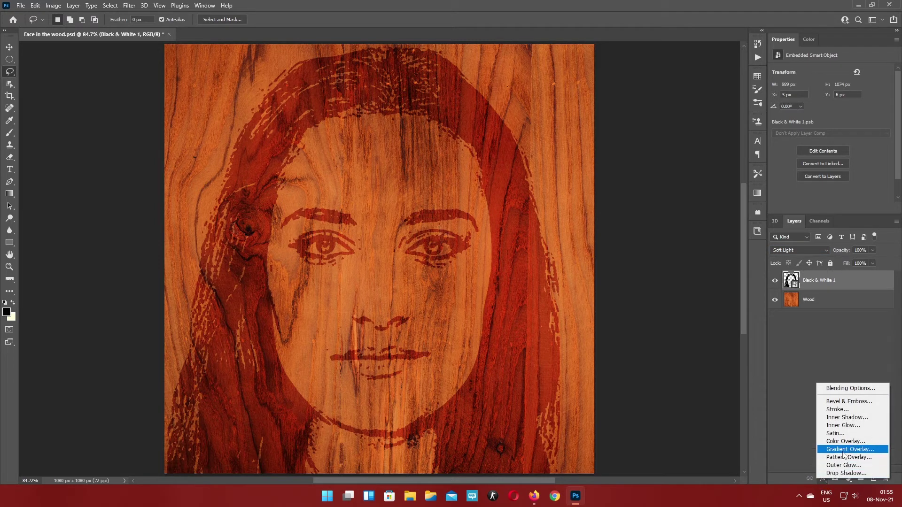
left_click(854, 402)
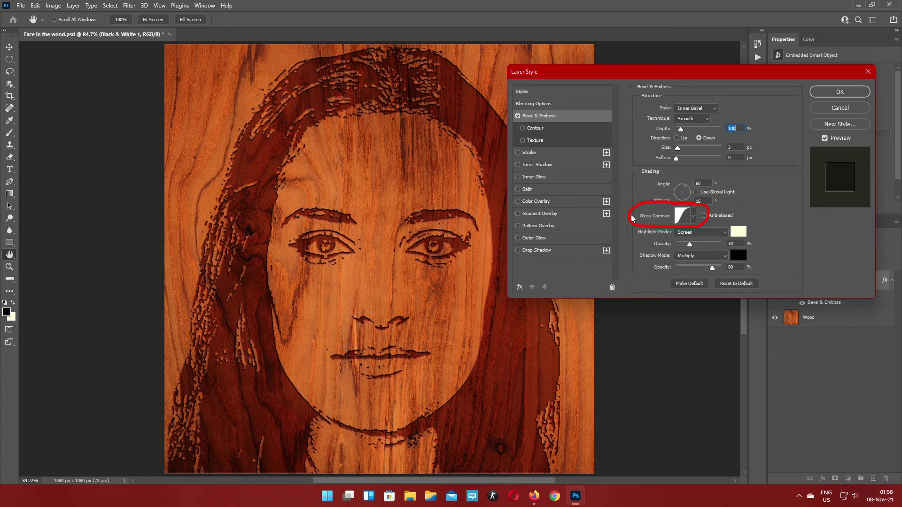
left_click(694, 216)
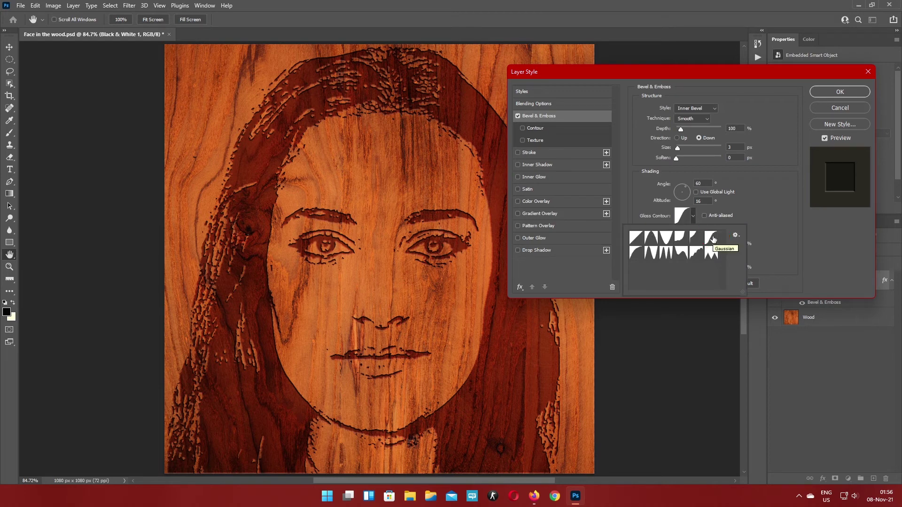
left_click(712, 239)
left_click(693, 216)
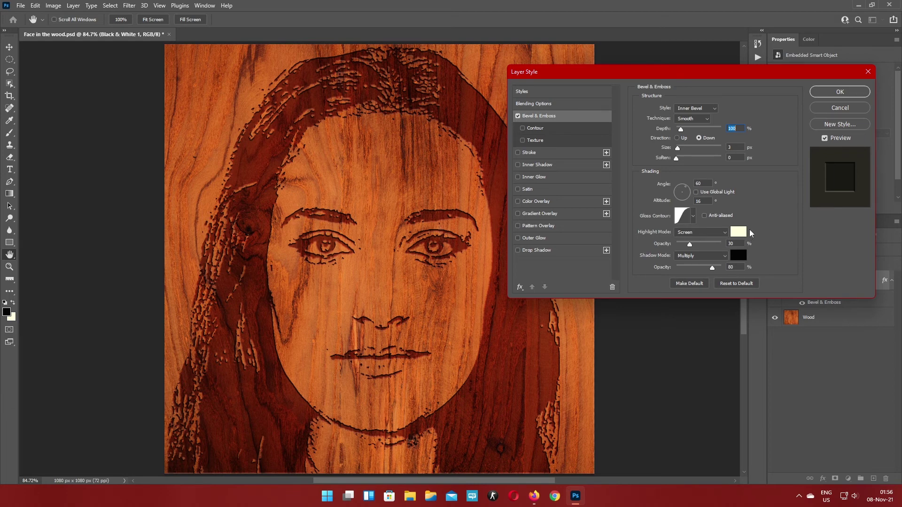
left_click(840, 92)
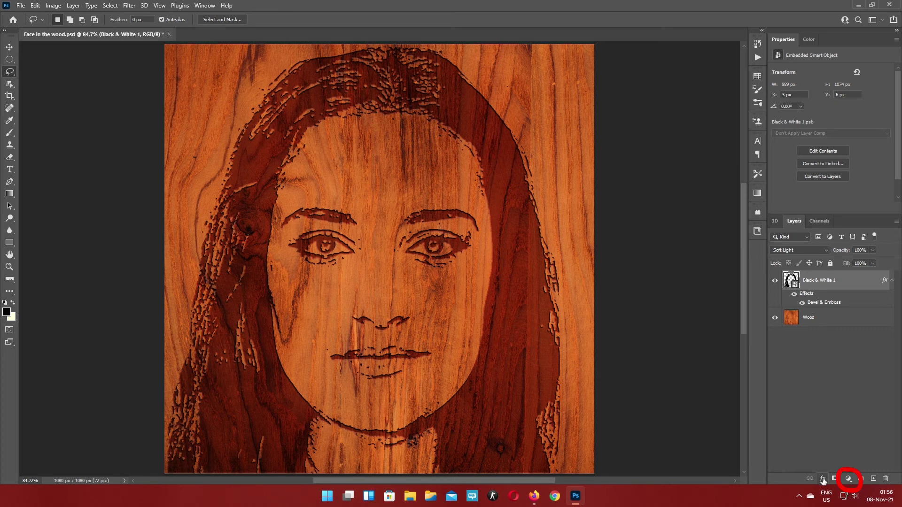
- Add a Levels adjustment layer above the portrait with the black input level at 14 and the white input level at 230
left_click(848, 479)
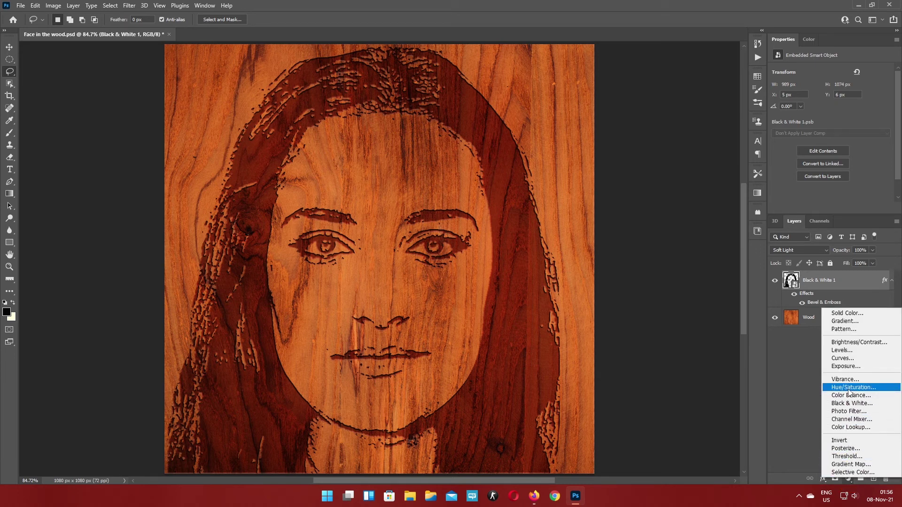
left_click(844, 351)
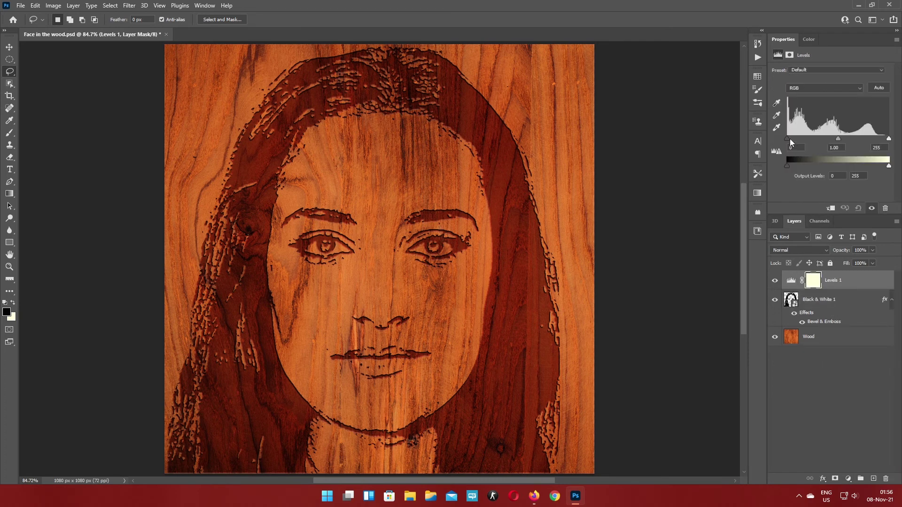
left_click_drag(787, 138, 793, 139)
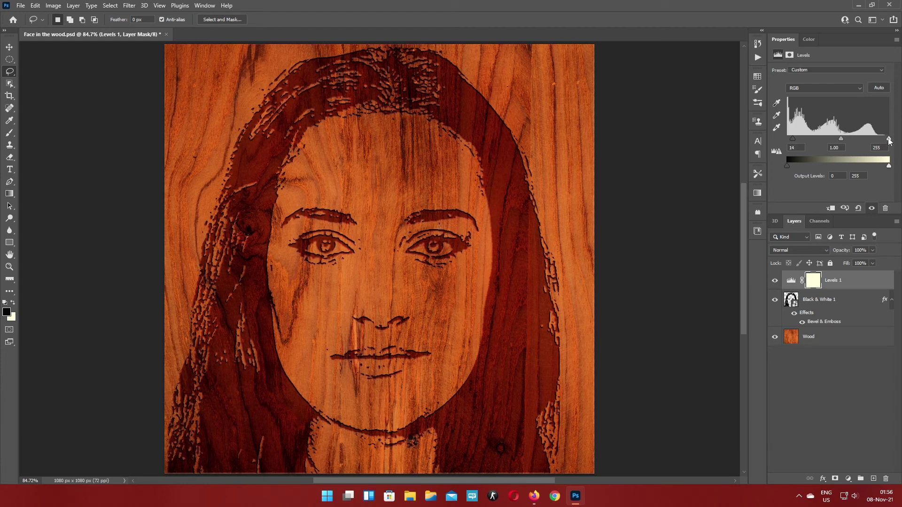
left_click_drag(888, 139, 878, 142)
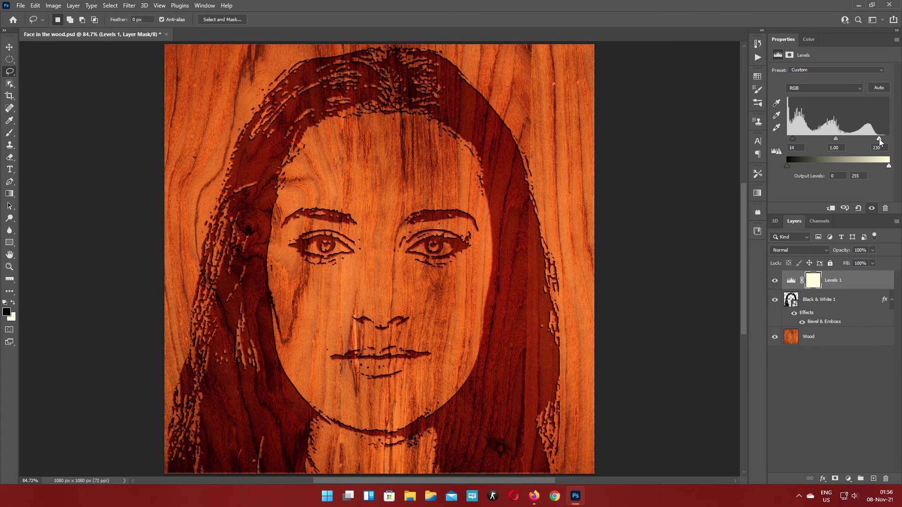